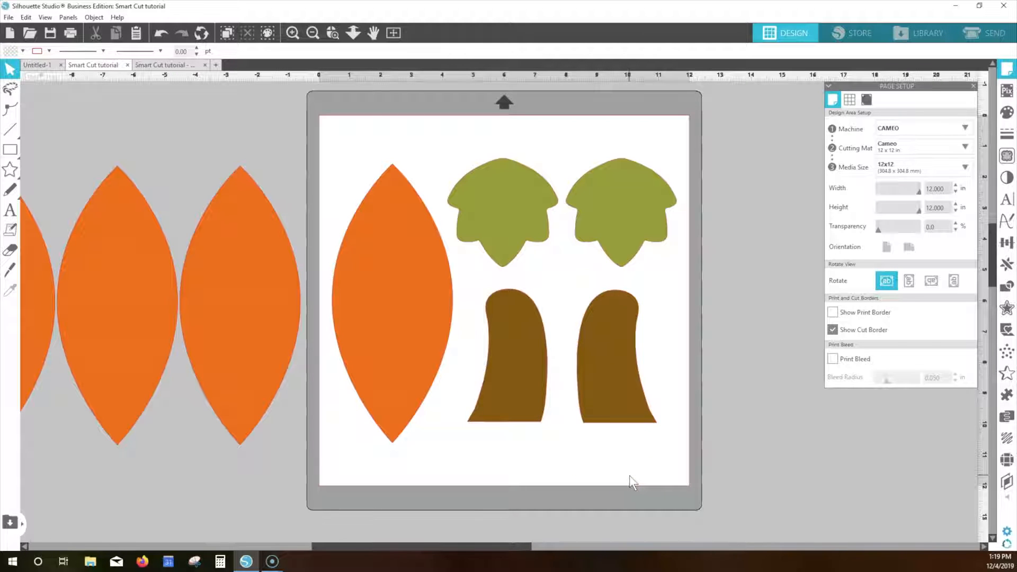
# Open the send settings for the pumpkin design and set the Tool 2 material to Fabric, Thin (Cotton Print)
pyautogui.click(980, 33)
pyautogui.click(721, 67)
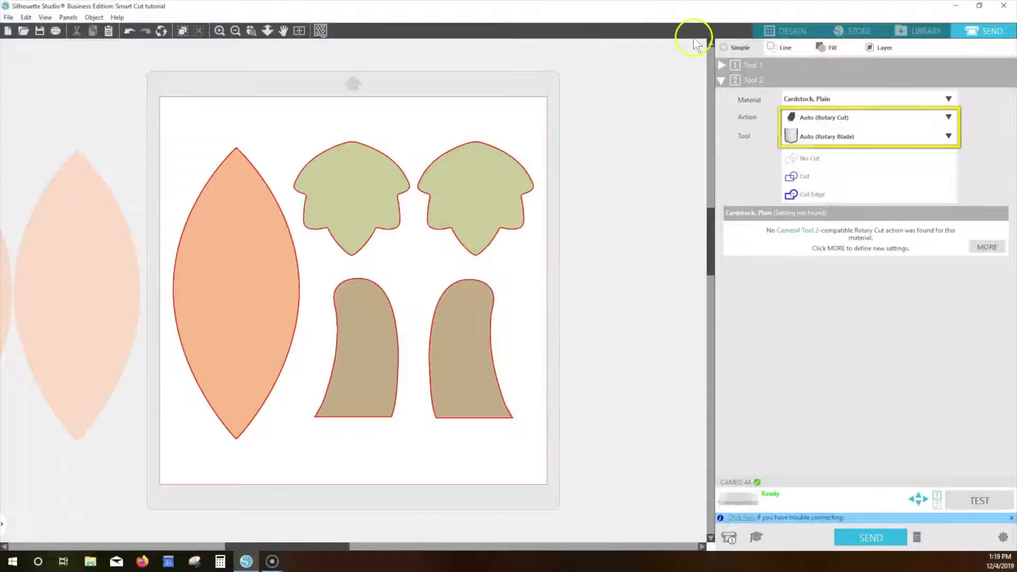
pyautogui.click(949, 98)
pyautogui.moveTo(951, 292); pyautogui.dragTo(952, 211)
pyautogui.click(842, 152)
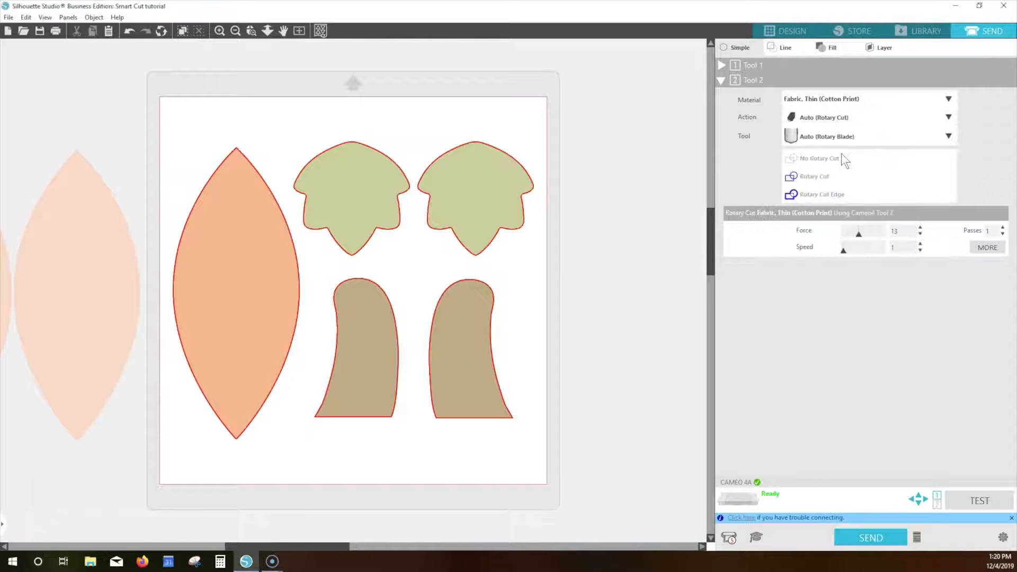
# Assign the Rotary Cut line type to all the pumpkin, leaf and stem shapes on the mat
pyautogui.click(404, 143)
pyautogui.click(804, 176)
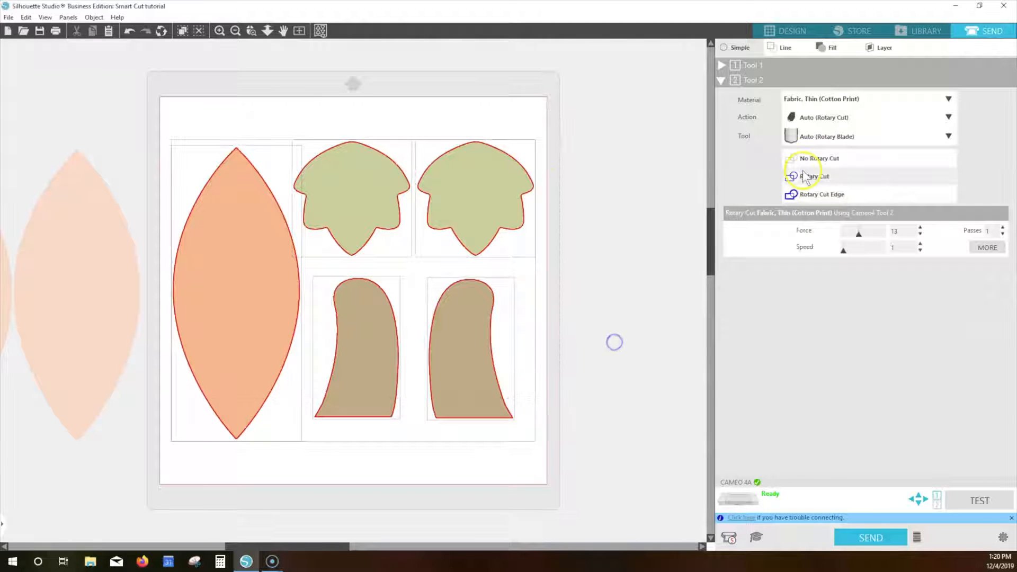
pyautogui.click(626, 228)
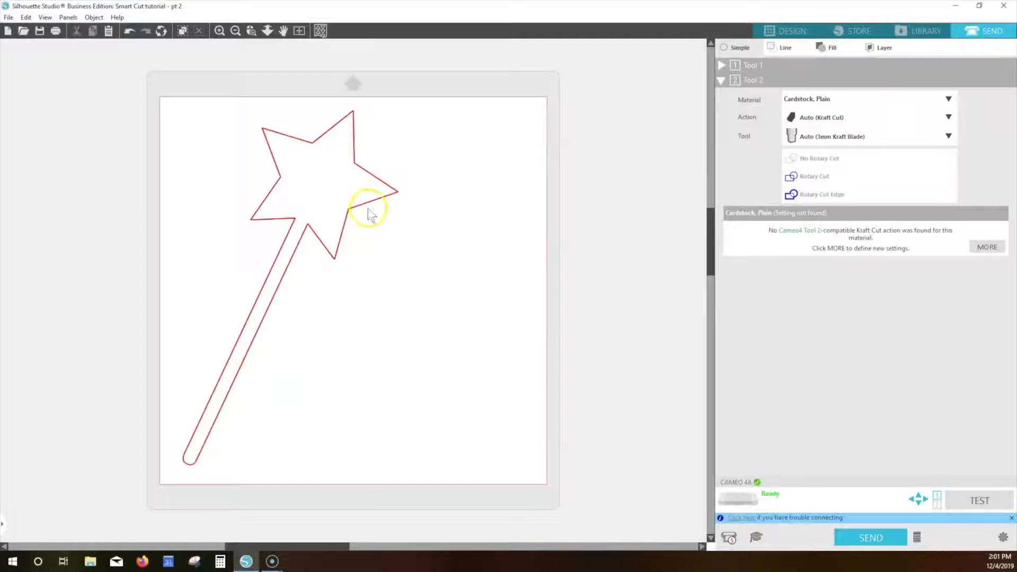
# Set the Tool 2 material to Craft Foam and apply Kraft Cut to the star wand
pyautogui.click(946, 100)
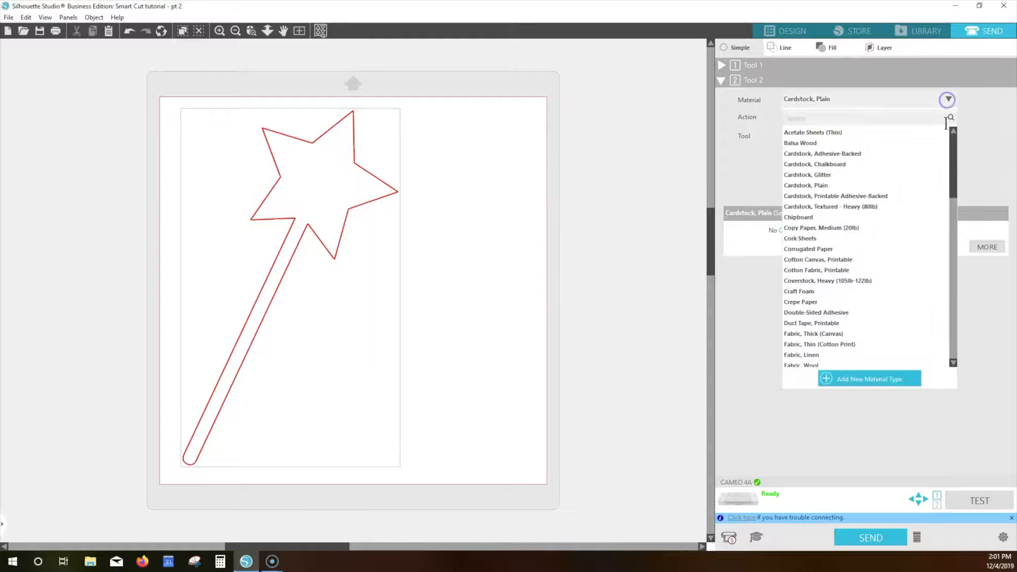
pyautogui.click(803, 291)
pyautogui.click(812, 175)
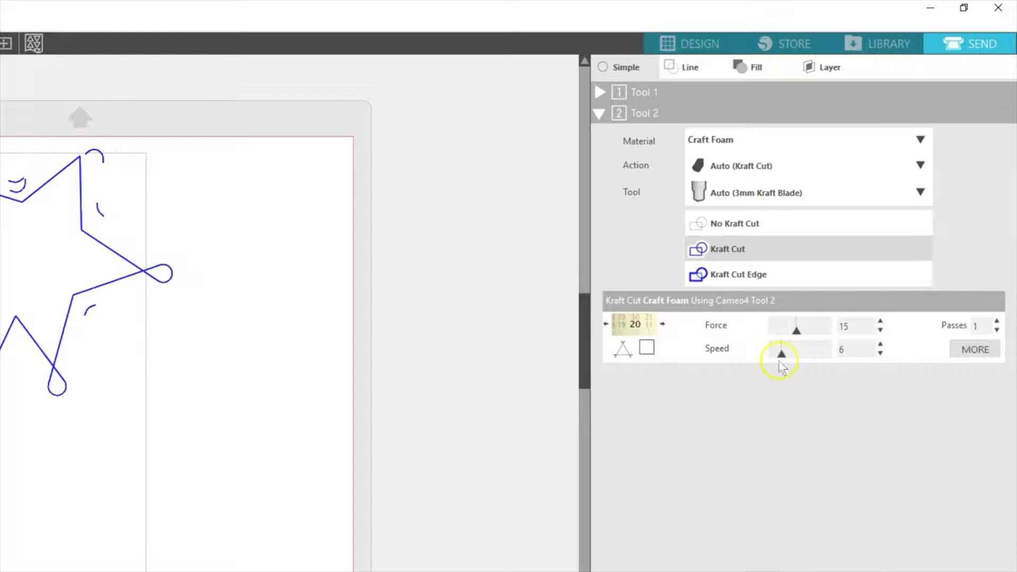
# Set the Craft Foam Kraft Cut force for Tool 2 to 9
pyautogui.moveTo(792, 330); pyautogui.dragTo(783, 331)
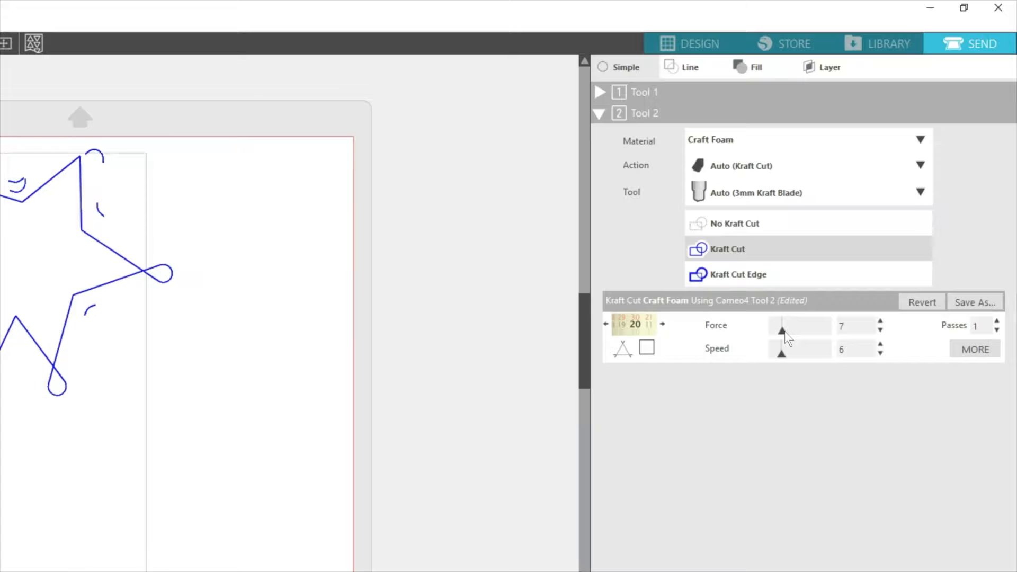
pyautogui.click(880, 322)
pyautogui.click(880, 321)
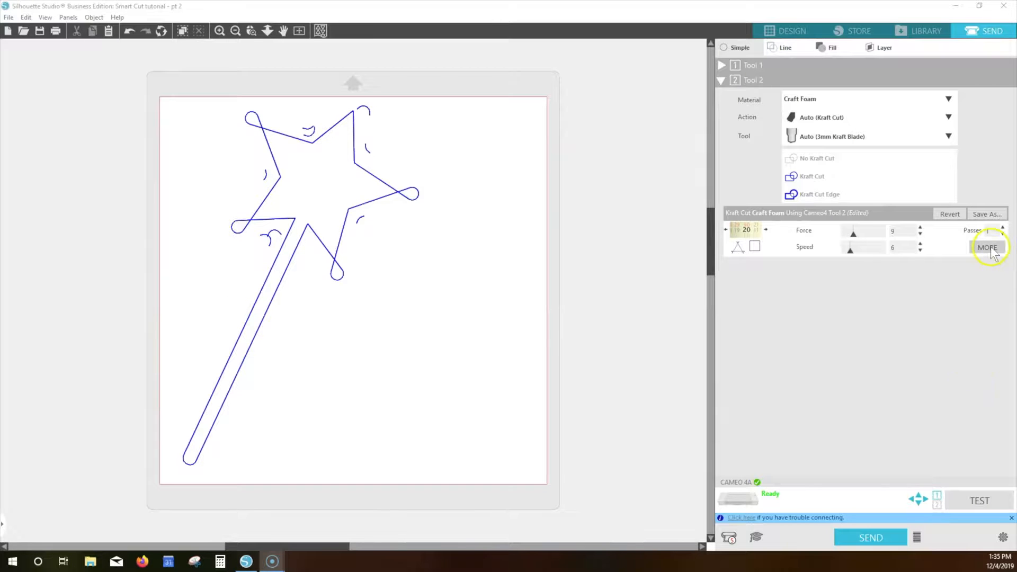
# Create a user-defined material named "test" and add Cameo4 Tool 2 Kraft Cut settings to it
pyautogui.click(988, 248)
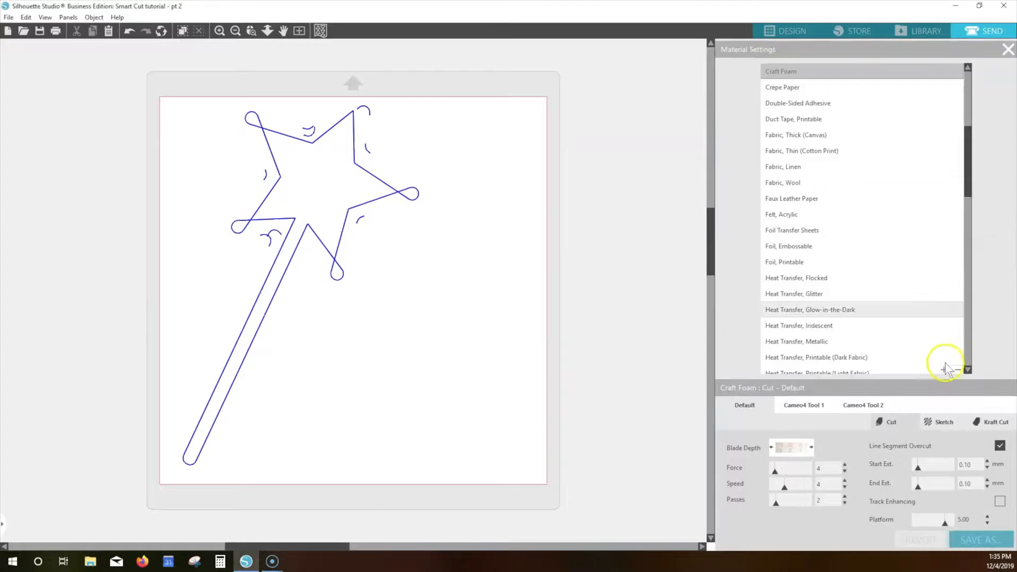
pyautogui.click(943, 367)
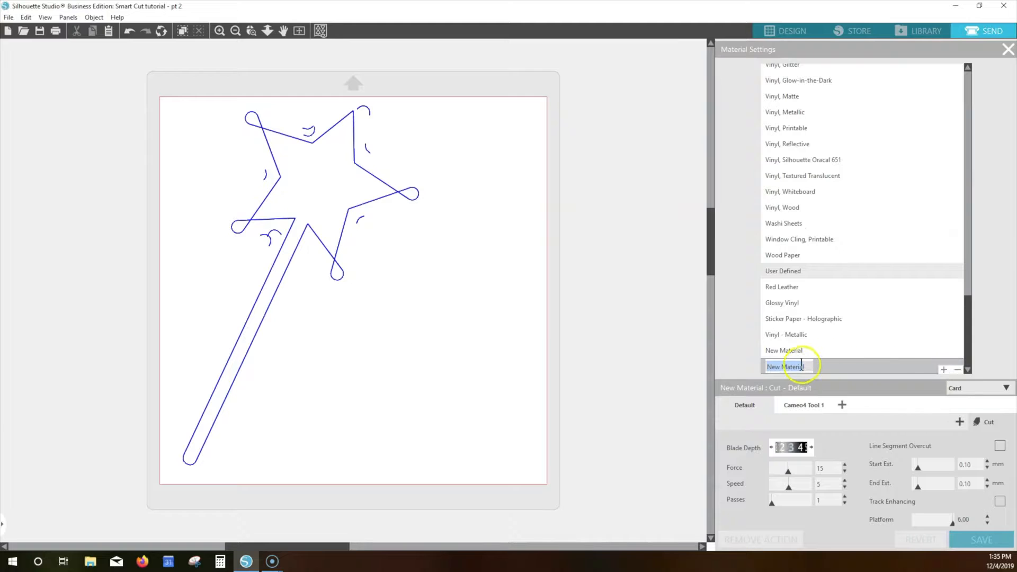
pyautogui.write('test')
pyautogui.click(841, 405)
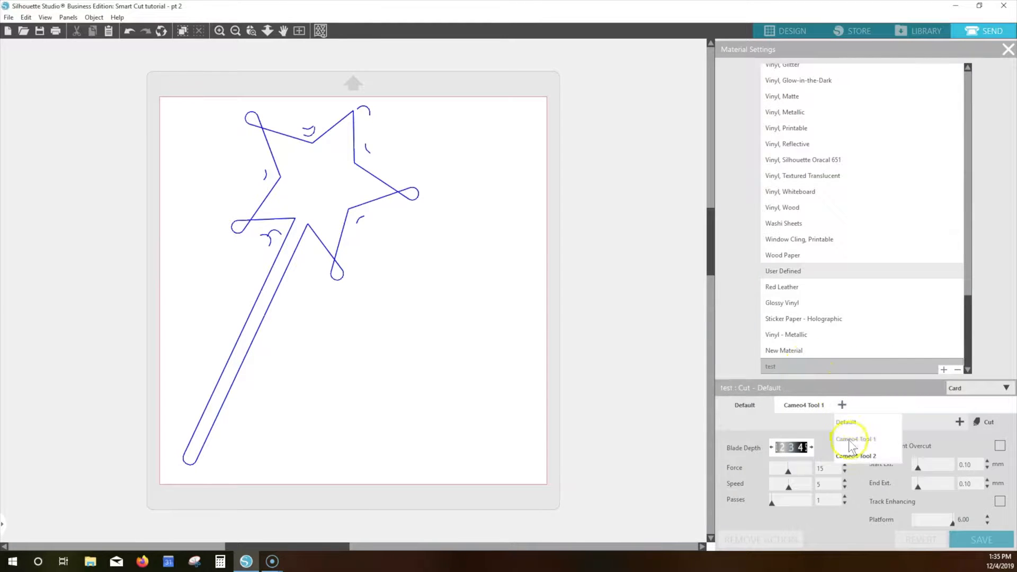
pyautogui.click(850, 456)
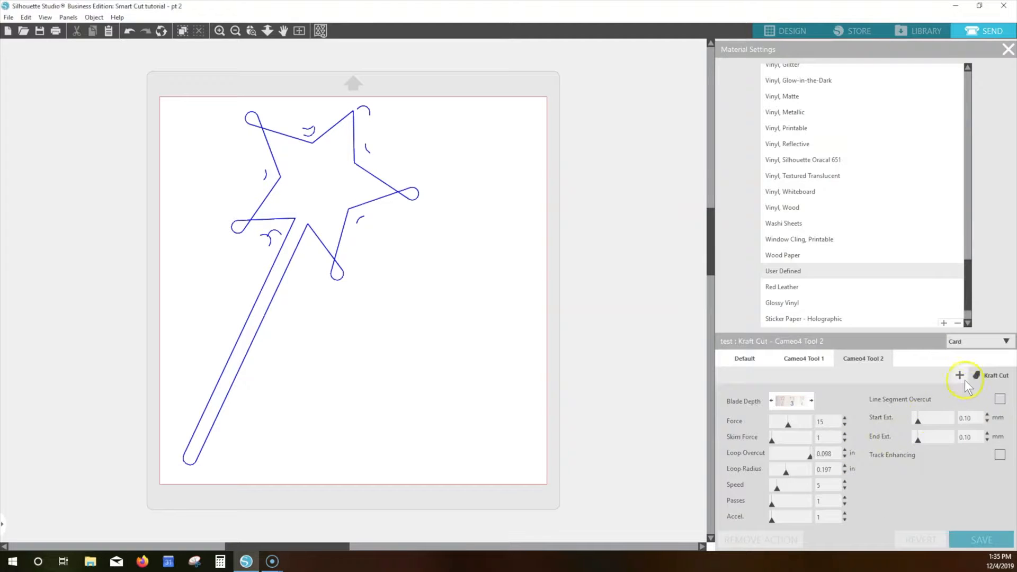
pyautogui.click(961, 377)
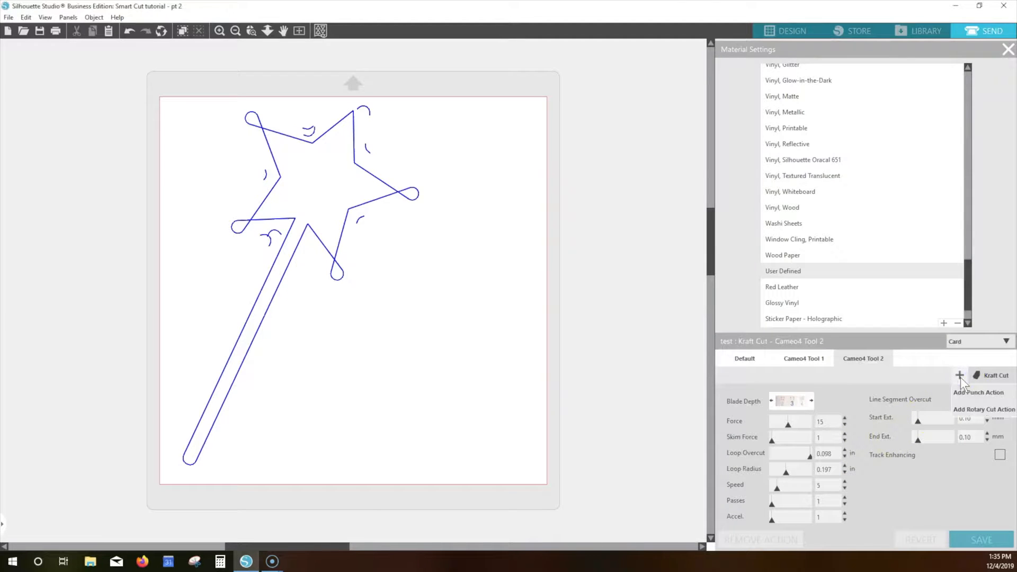
pyautogui.click(1007, 376)
# Set the test material's Kraft Cut blade depth to 17 and force to 6, and save the settings
pyautogui.click(810, 400)
pyautogui.click(810, 401)
pyautogui.click(810, 401)
pyautogui.click(810, 400)
pyautogui.click(811, 401)
pyautogui.click(810, 401)
pyautogui.moveTo(788, 423); pyautogui.dragTo(777, 424)
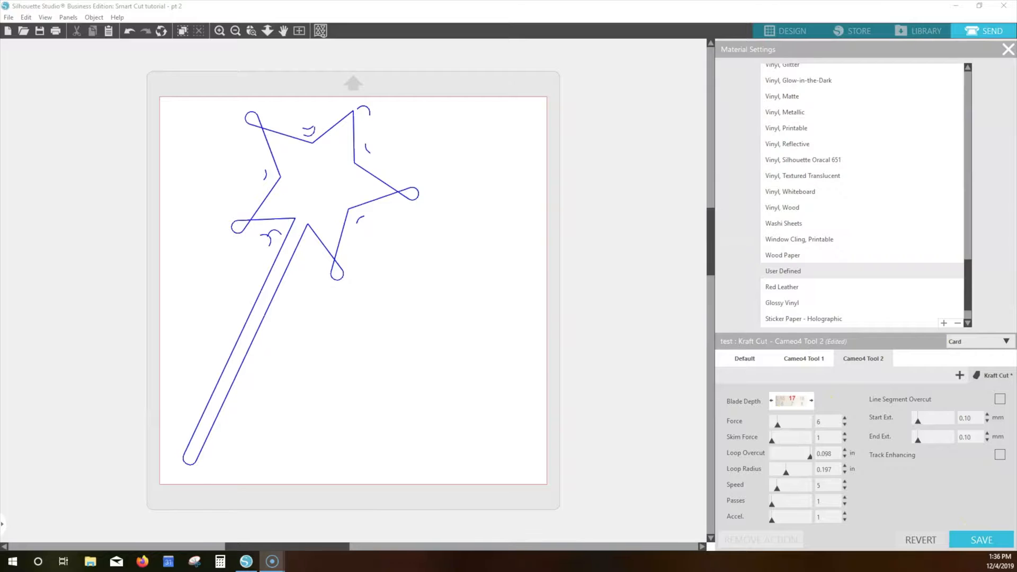
pyautogui.click(844, 418)
pyautogui.click(845, 425)
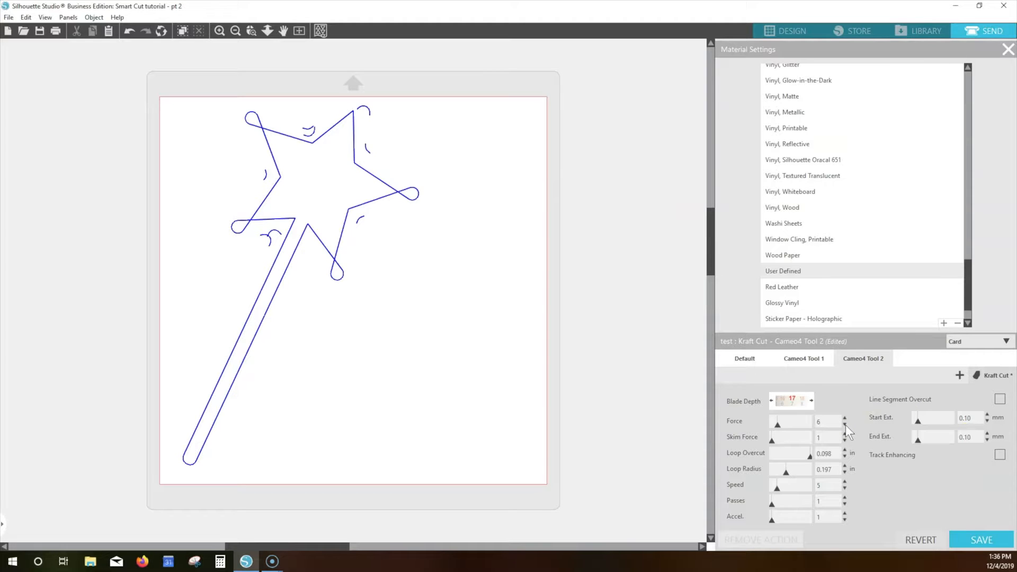
pyautogui.click(979, 539)
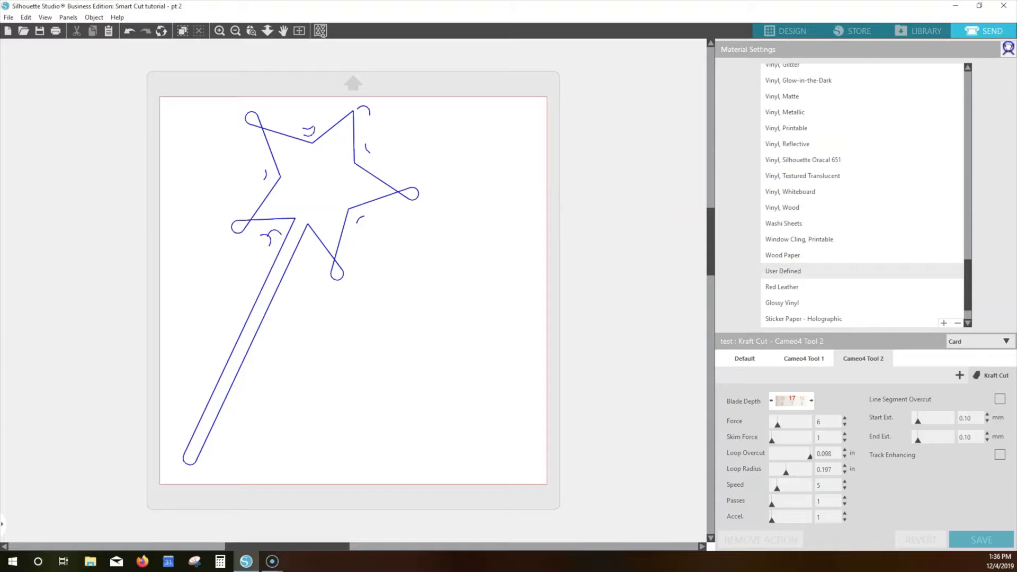
# Close the material settings and choose the user-defined test material for Tool 2
pyautogui.click(1008, 49)
pyautogui.click(948, 99)
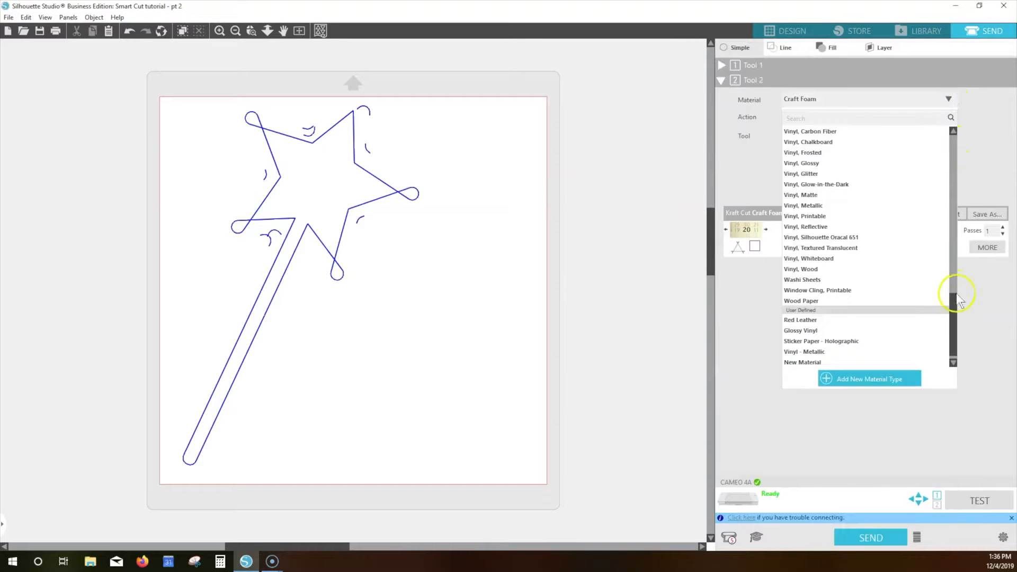
pyautogui.click(954, 343)
pyautogui.click(791, 365)
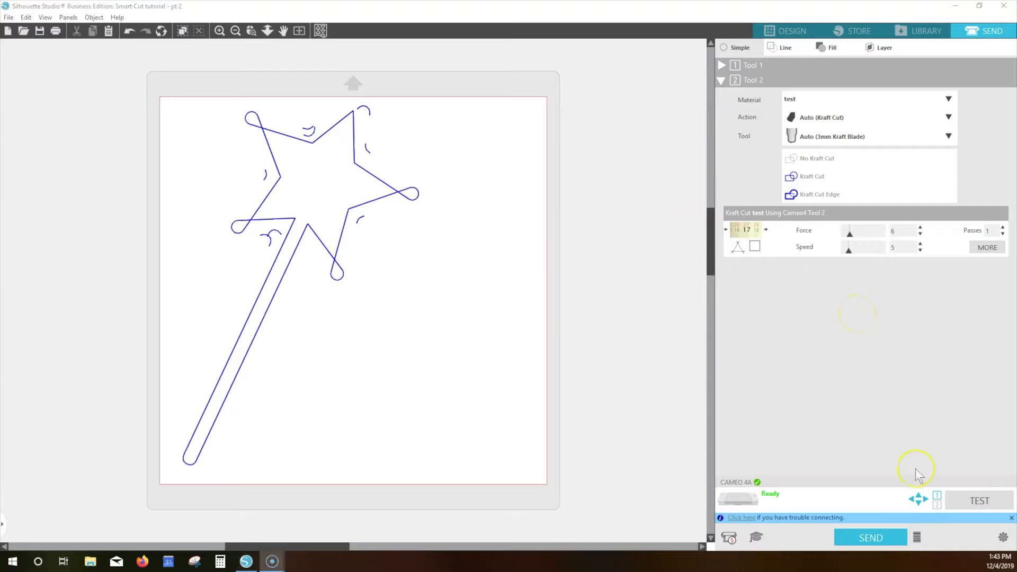
# Switch to Tool 1, set its material to Craft Foam and apply Kraft Cut to the star wand
pyautogui.click(721, 80)
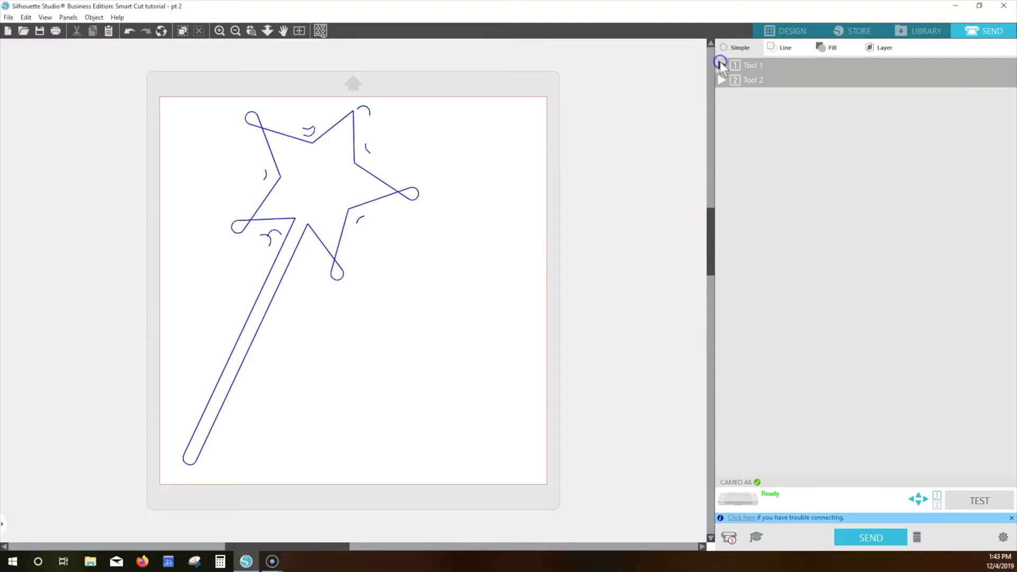
pyautogui.click(721, 64)
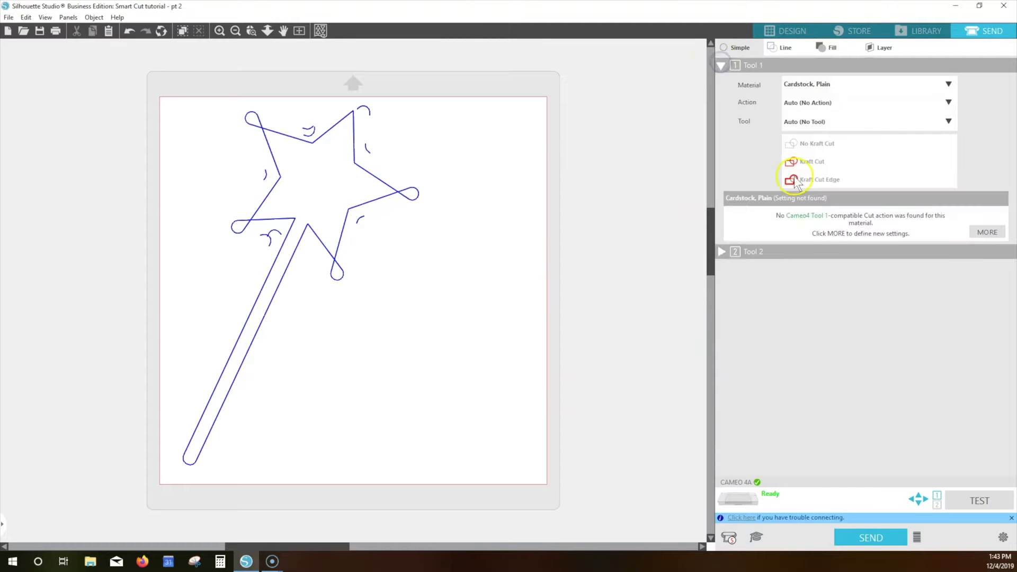
pyautogui.click(947, 84)
pyautogui.click(798, 276)
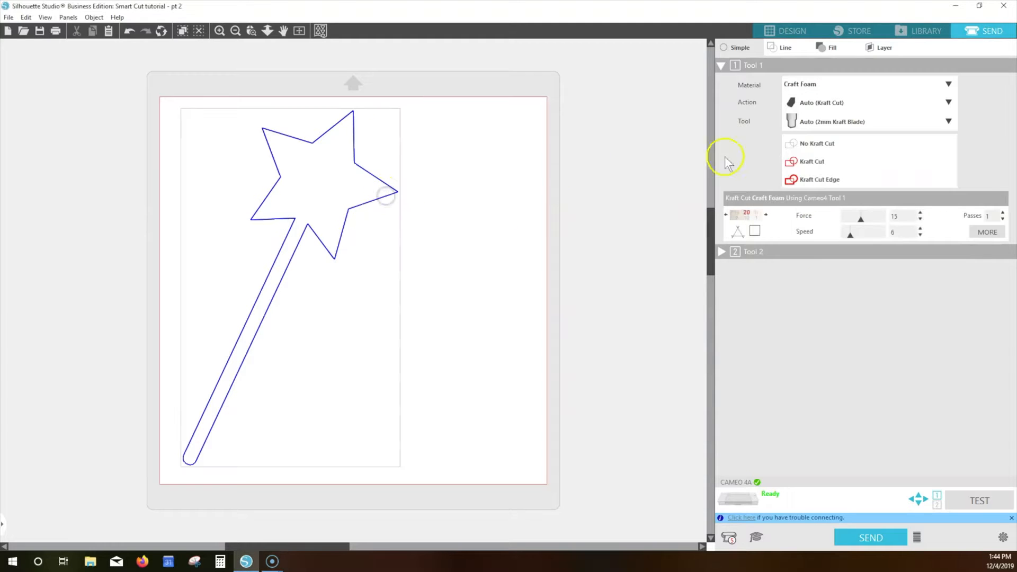
pyautogui.click(800, 161)
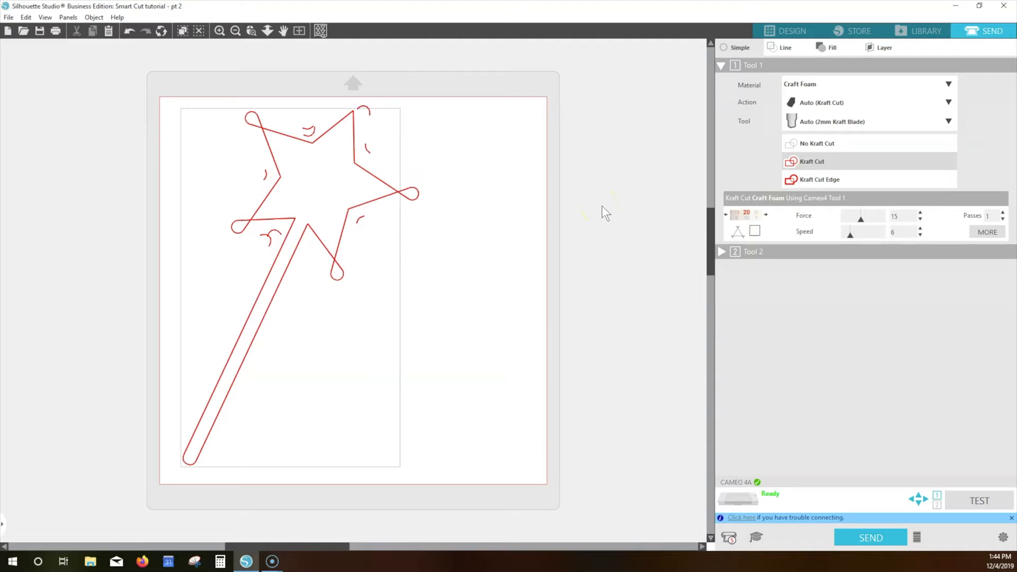
# Set the Tool 1 Kraft Cut force to 7 and return to the design view
pyautogui.click(857, 216)
pyautogui.moveTo(860, 220); pyautogui.dragTo(850, 221)
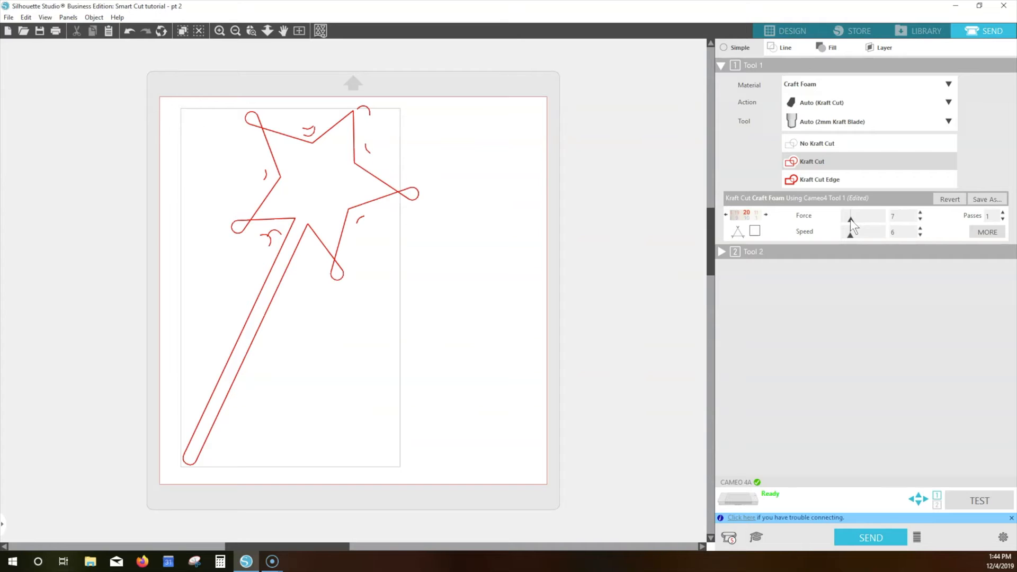
pyautogui.click(796, 33)
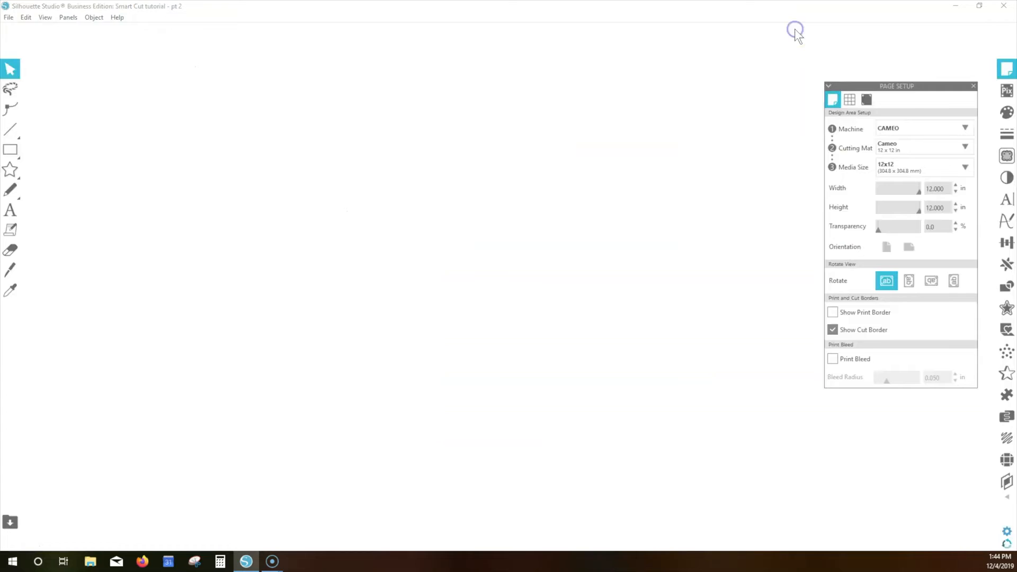